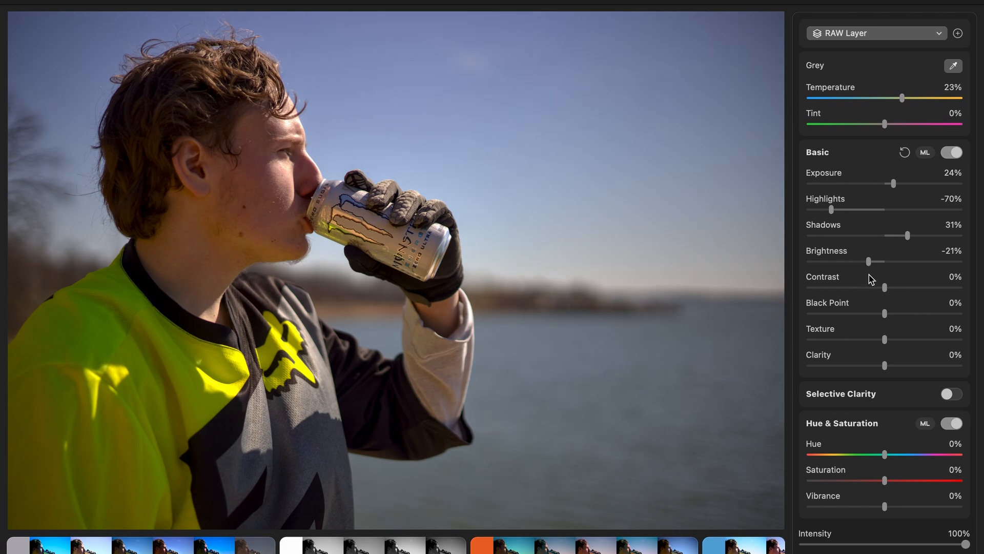
- Shift the RAW layer's white balance tint to -8%
{"action": "scroll", "coordinate": [885, 222], "scroll_direction": "down", "scroll_amount": 3}
{"action": "scroll", "coordinate": [885, 222], "scroll_direction": "up", "scroll_amount": 4}
{"action": "left_click_drag", "start_coordinate": [884, 143], "coordinate": [878, 148]}
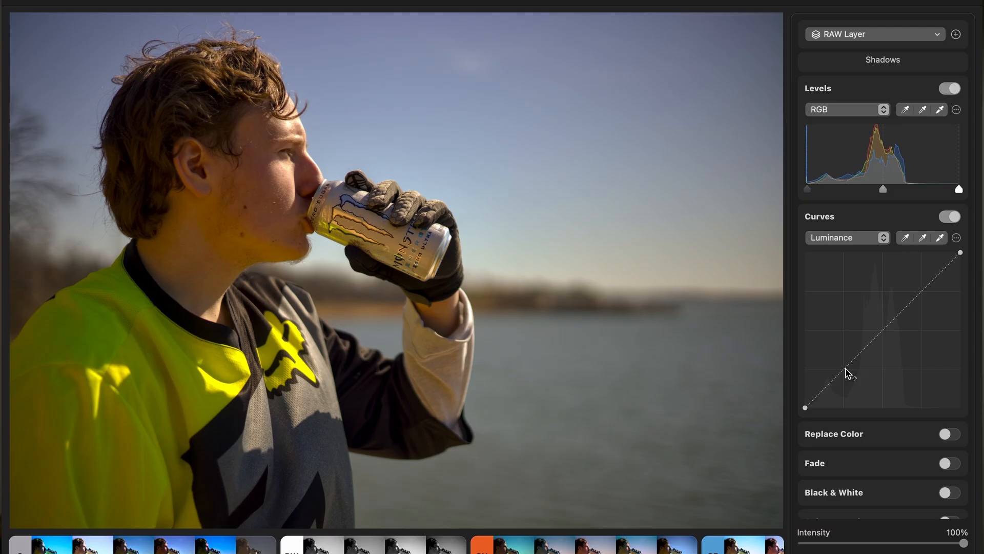
- Shape a contrasty luminance curve with lower shadows, black and white points moved inward, highlights at in 180 out 209, and midtones at in 128 out 141
{"action": "left_click_drag", "start_coordinate": [846, 374], "coordinate": [846, 382]}
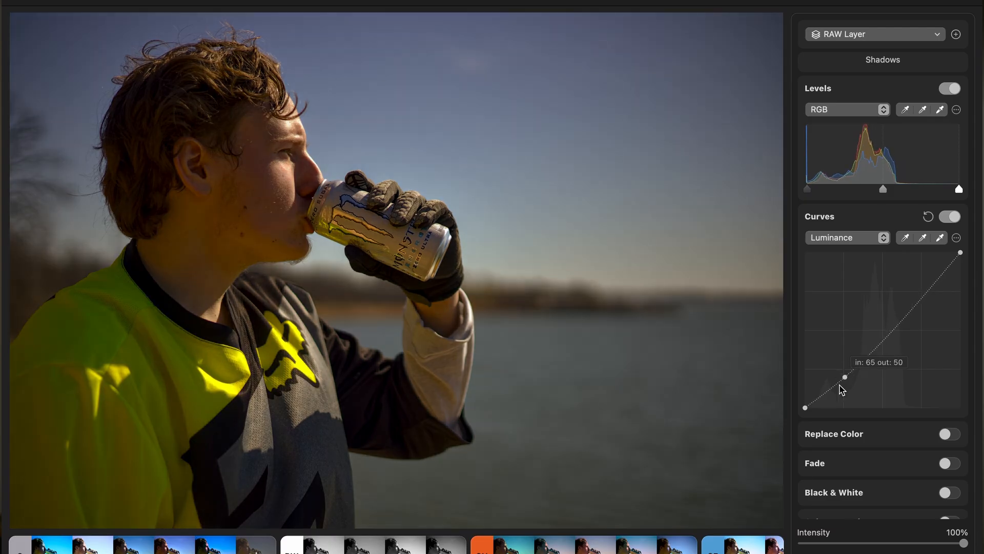
{"action": "left_click_drag", "start_coordinate": [805, 408], "coordinate": [812, 408]}
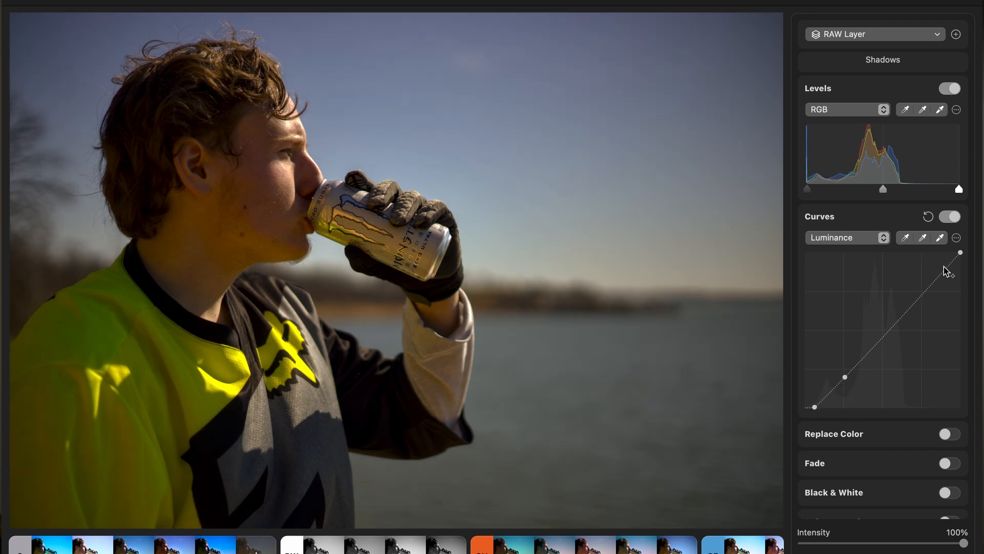
{"action": "mouse_move", "coordinate": [960, 254]}
{"action": "left_mouse_down"}
{"action": "mouse_move", "coordinate": [910, 254]}
{"action": "mouse_move", "coordinate": [947, 254]}
{"action": "left_mouse_up"}
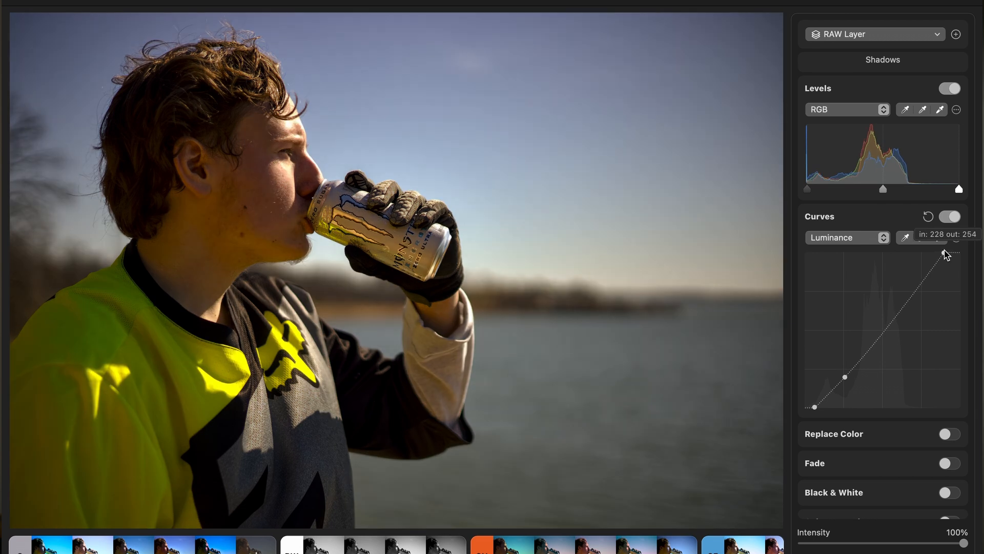
{"action": "left_click_drag", "start_coordinate": [917, 289], "coordinate": [916, 284]}
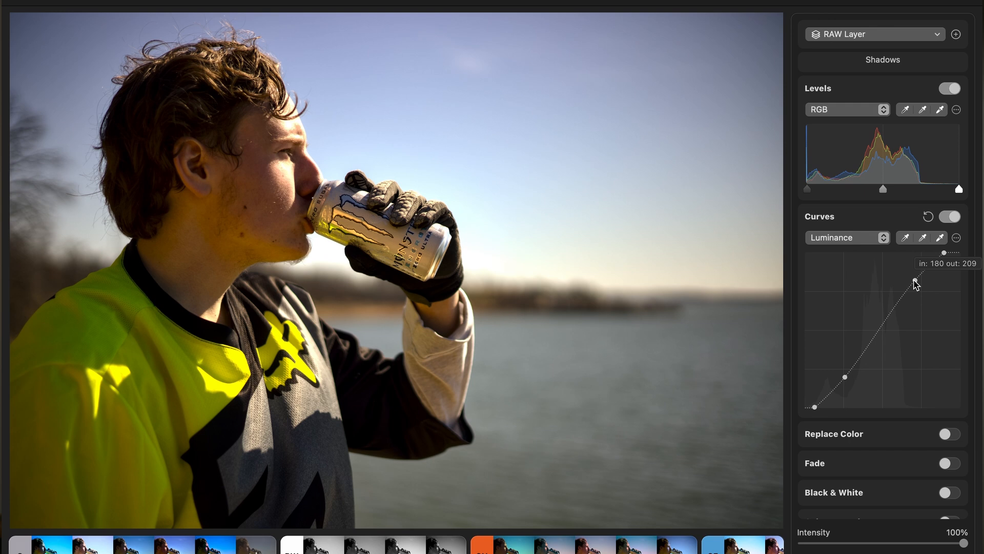
{"action": "left_click_drag", "start_coordinate": [848, 382], "coordinate": [849, 387]}
{"action": "left_click_drag", "start_coordinate": [883, 328], "coordinate": [885, 323]}
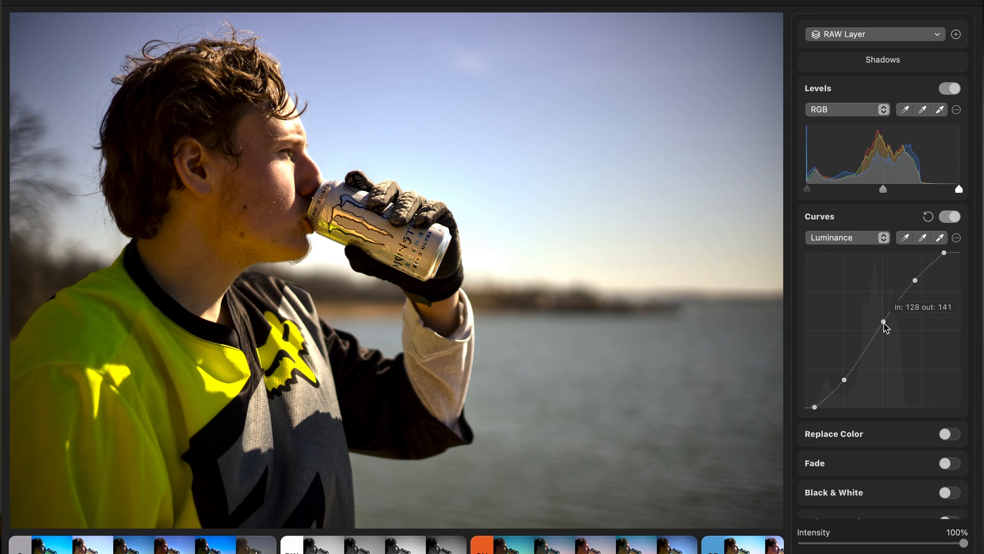
- Set the RAW layer's shadows to 70% and exposure to 0%
{"action": "scroll", "coordinate": [897, 194], "scroll_direction": "up", "scroll_amount": 15}
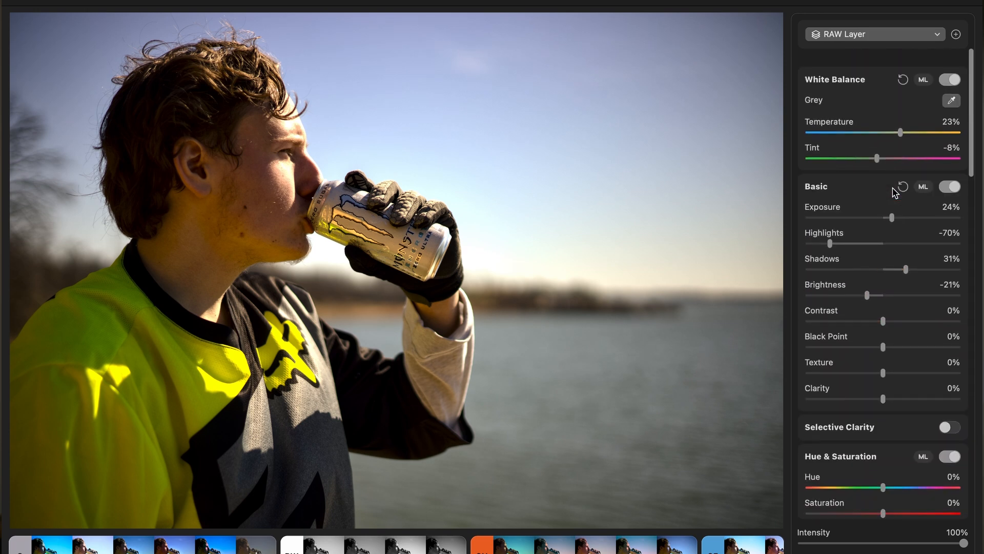
{"action": "left_click_drag", "start_coordinate": [893, 204], "coordinate": [872, 217]}
{"action": "left_click_drag", "start_coordinate": [919, 259], "coordinate": [936, 260]}
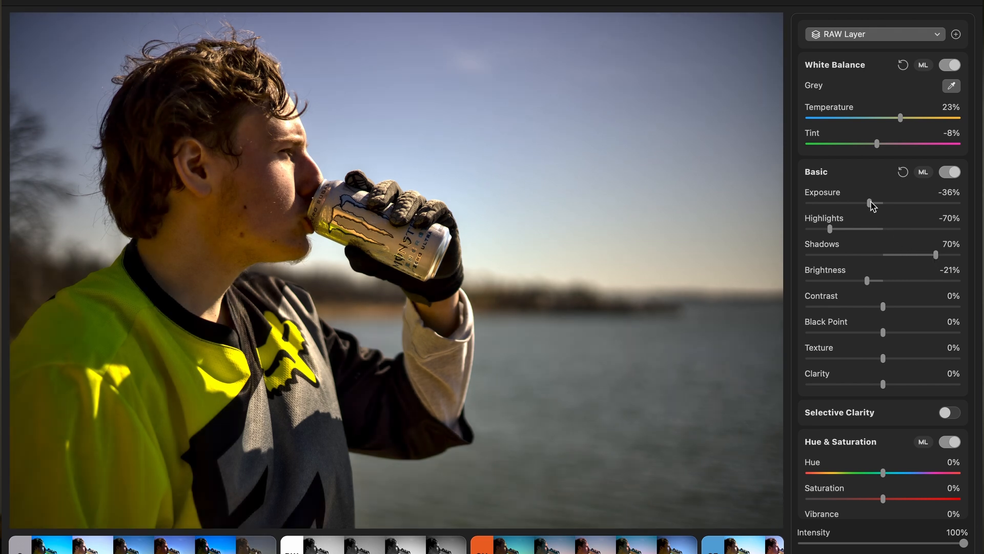
{"action": "left_click_drag", "start_coordinate": [871, 203], "coordinate": [887, 203]}
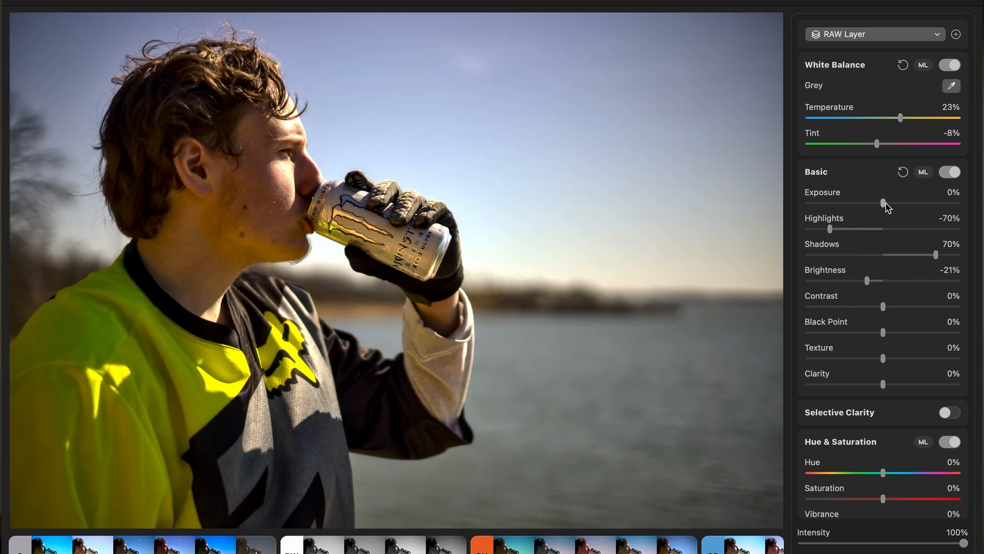
- Add a radial gradient layer over the upper-right sky, set its exposure to 93% and warm its temperature
{"action": "left_click", "coordinate": [934, 34]}
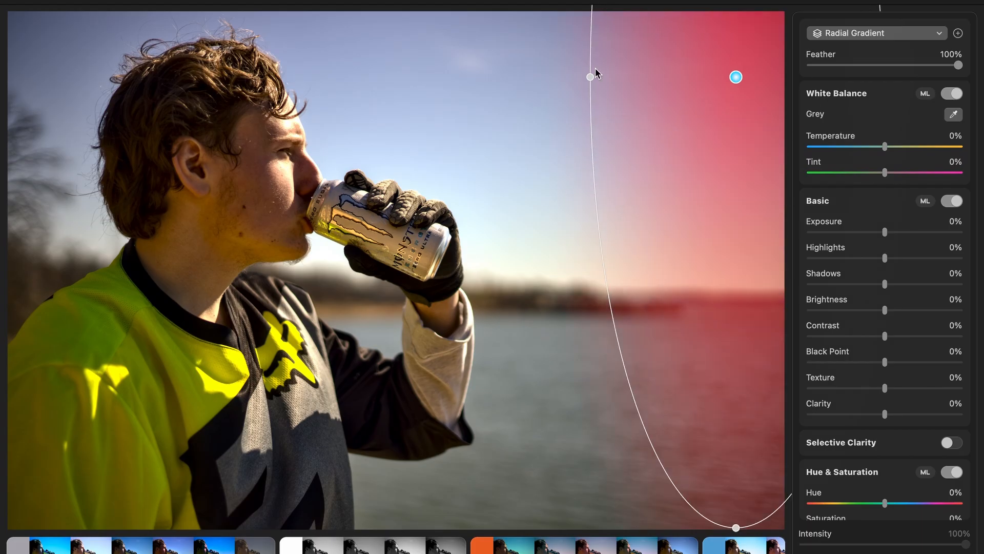
{"action": "left_click_drag", "start_coordinate": [593, 72], "coordinate": [329, 76]}
{"action": "left_click_drag", "start_coordinate": [885, 232], "coordinate": [919, 234]}
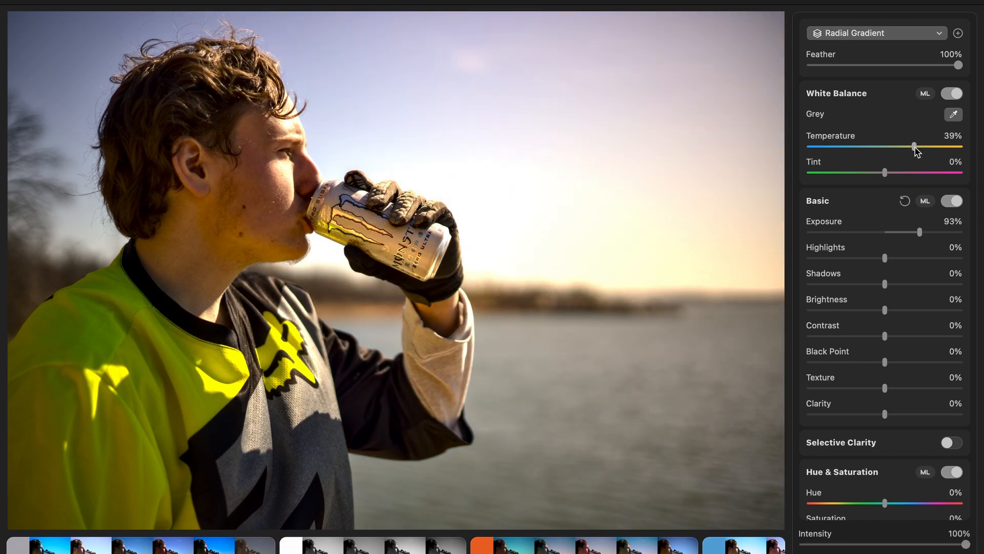
- Add a new layer that masks the subject
{"action": "left_click", "coordinate": [885, 33]}
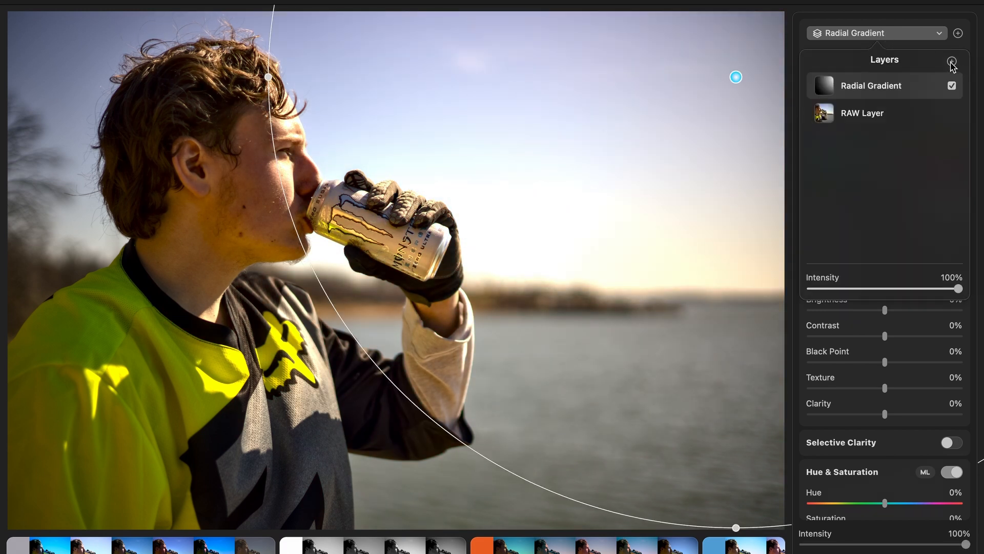
{"action": "left_click", "coordinate": [952, 61]}
{"action": "left_click", "coordinate": [939, 104]}
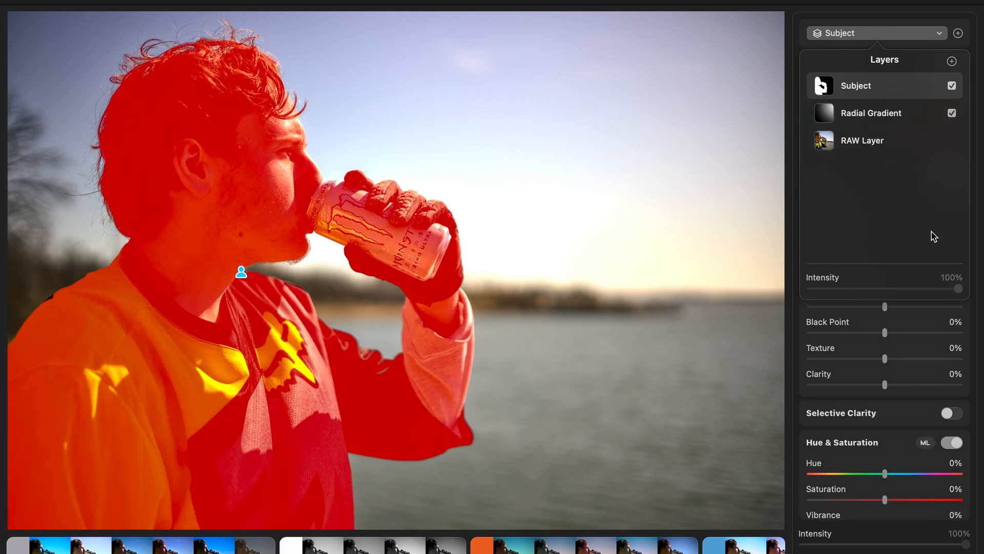
{"action": "key", "text": "Escape"}
- Set the subject layer's exposure to 27% and highlights to -100%
{"action": "left_click_drag", "start_coordinate": [884, 202], "coordinate": [795, 238]}
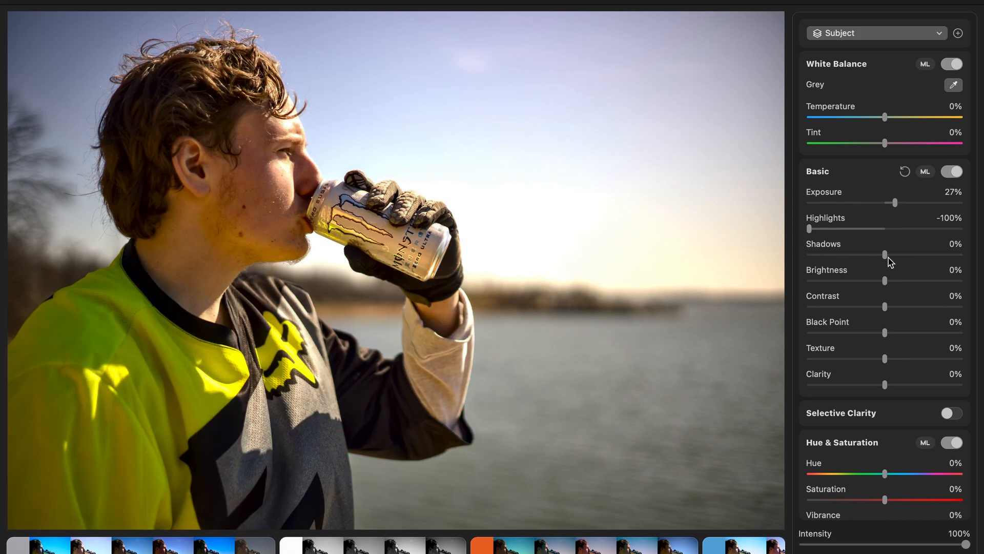
{"action": "scroll", "coordinate": [895, 277], "scroll_direction": "down", "scroll_amount": 3}
{"action": "mouse_move", "coordinate": [885, 296]}
{"action": "left_mouse_down"}
{"action": "mouse_move", "coordinate": [923, 294]}
{"action": "mouse_move", "coordinate": [848, 297]}
{"action": "mouse_move", "coordinate": [958, 307]}
{"action": "mouse_move", "coordinate": [884, 306]}
{"action": "left_mouse_up"}
- Shape the subject layer's RGB curve with the black point moved inward, raised highlights, and a shadow point at in 71 out 57
{"action": "scroll", "coordinate": [889, 307], "scroll_direction": "down", "scroll_amount": 12}
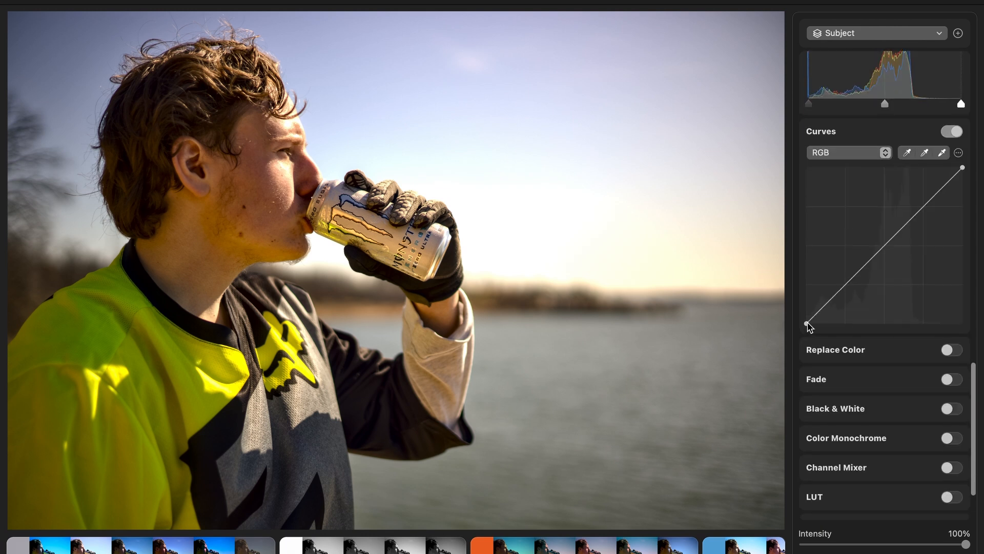
{"action": "left_click_drag", "start_coordinate": [808, 324], "coordinate": [823, 324]}
{"action": "mouse_move", "coordinate": [923, 211]}
{"action": "left_mouse_down"}
{"action": "mouse_move", "coordinate": [885, 235]}
{"action": "mouse_move", "coordinate": [923, 202]}
{"action": "left_mouse_up"}
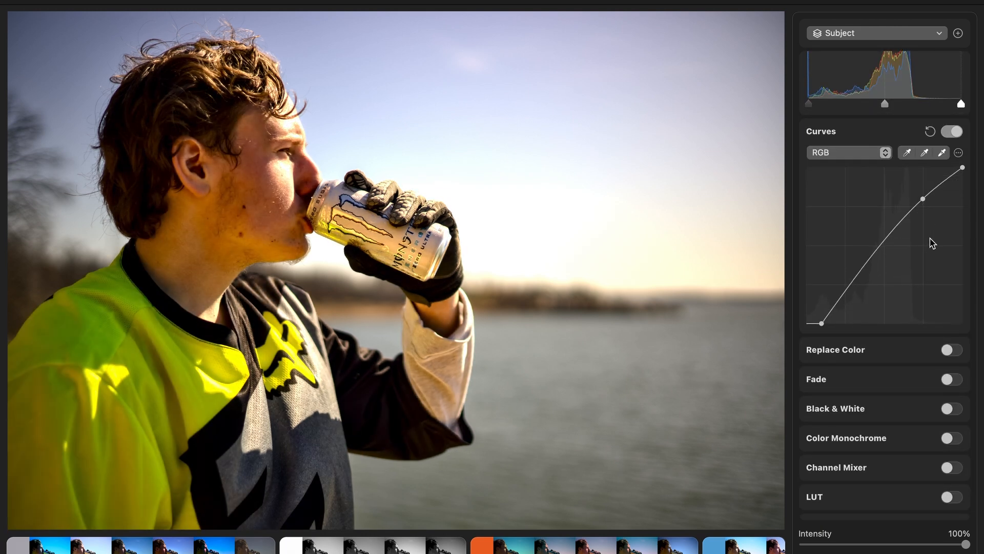
{"action": "left_click", "coordinate": [851, 289]}
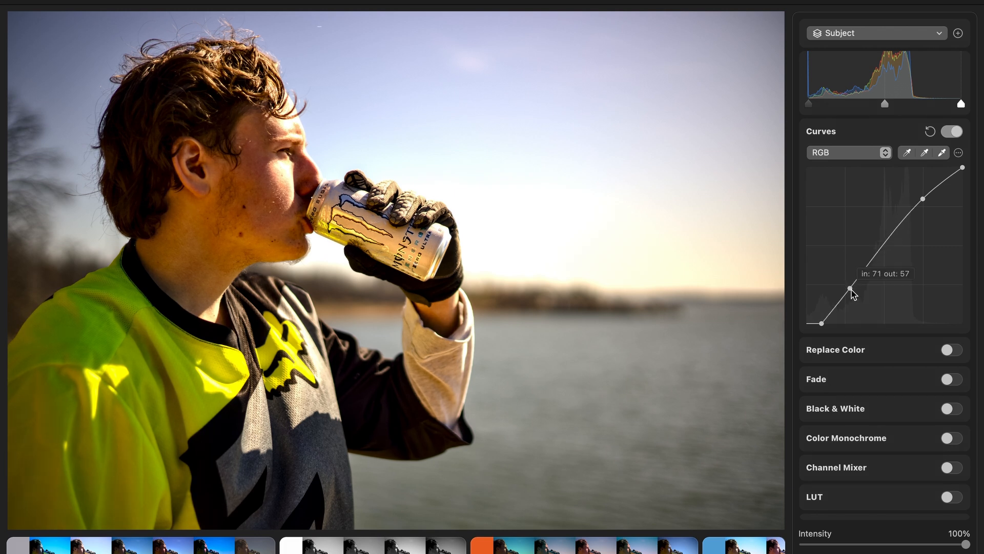
- Add a linear gradient layer, turn it vertical at the photo's left edge, and widen its falloff across the subject's head
{"action": "left_click", "coordinate": [928, 32]}
{"action": "left_click", "coordinate": [951, 61]}
{"action": "left_click", "coordinate": [905, 175]}
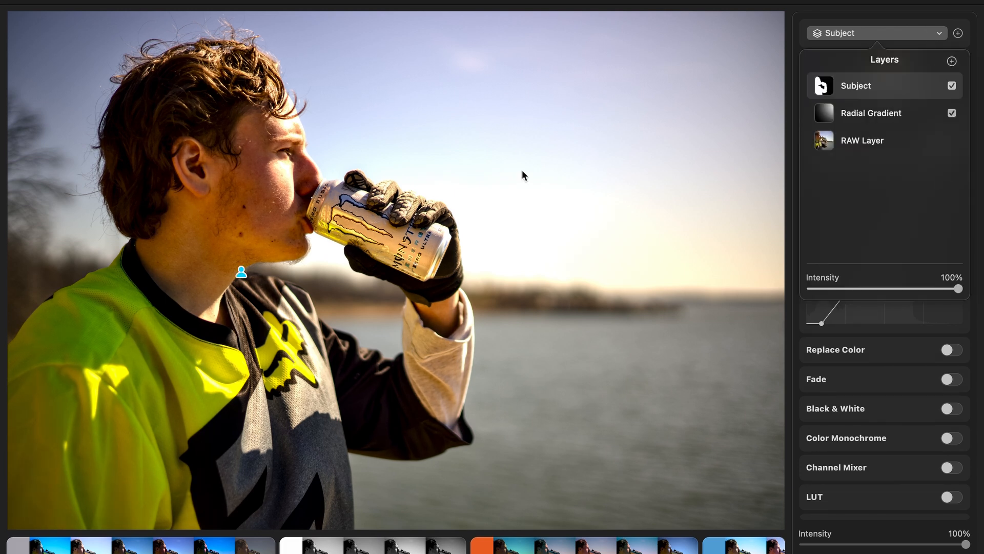
{"action": "left_click_drag", "start_coordinate": [302, 138], "coordinate": [314, 216]}
{"action": "left_click_drag", "start_coordinate": [396, 270], "coordinate": [26, 279]}
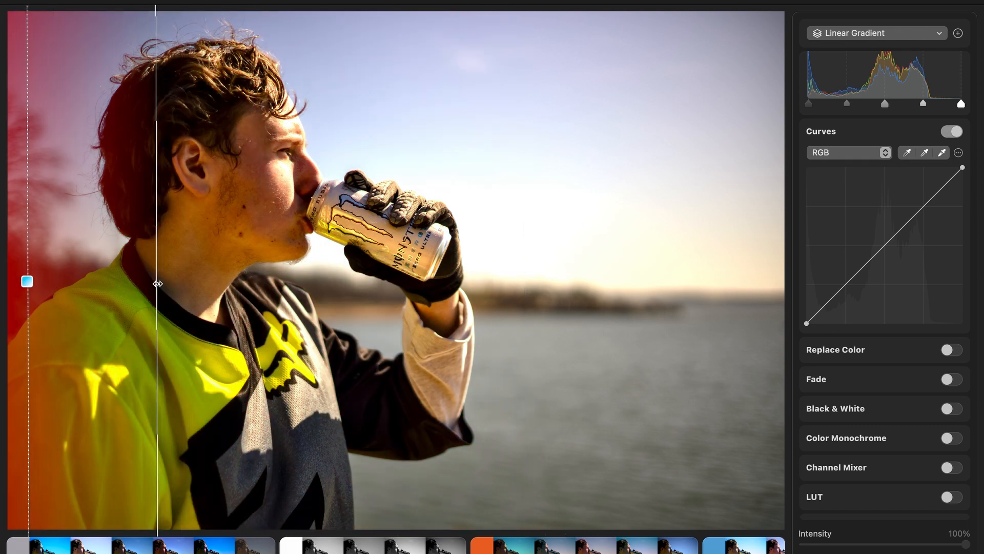
{"action": "left_click_drag", "start_coordinate": [154, 281], "coordinate": [235, 281]}
- Add a second linear gradient to the same mask, covering the lower part of the photo
{"action": "left_click", "coordinate": [928, 33]}
{"action": "left_click", "coordinate": [936, 84]}
{"action": "mouse_move", "coordinate": [879, 104]}
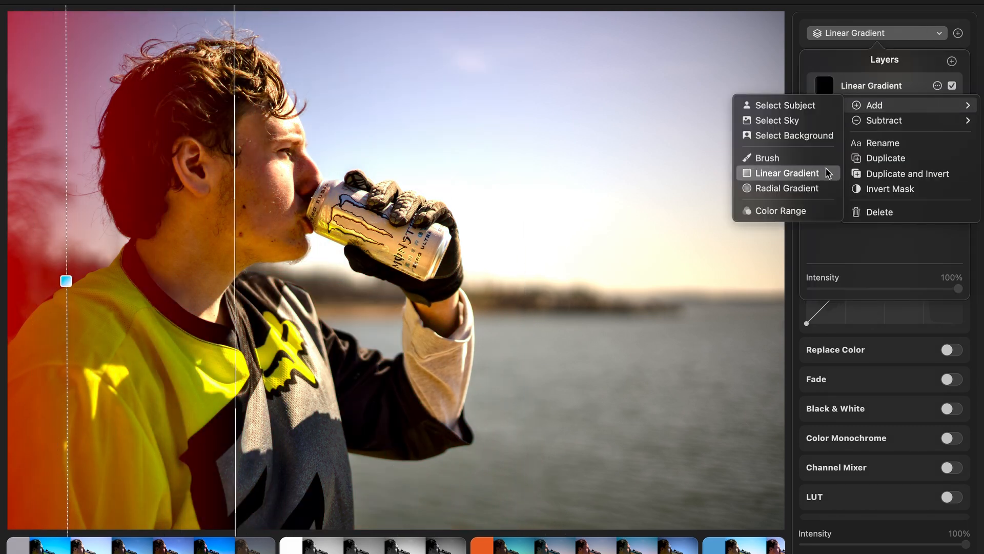
{"action": "left_click", "coordinate": [773, 169]}
{"action": "left_click_drag", "start_coordinate": [206, 474], "coordinate": [151, 467]}
{"action": "left_click_drag", "start_coordinate": [396, 271], "coordinate": [331, 461]}
- Subtract a radial gradient from the mask over the water at the photo's lower right, and enlarge it
{"action": "left_click", "coordinate": [938, 33]}
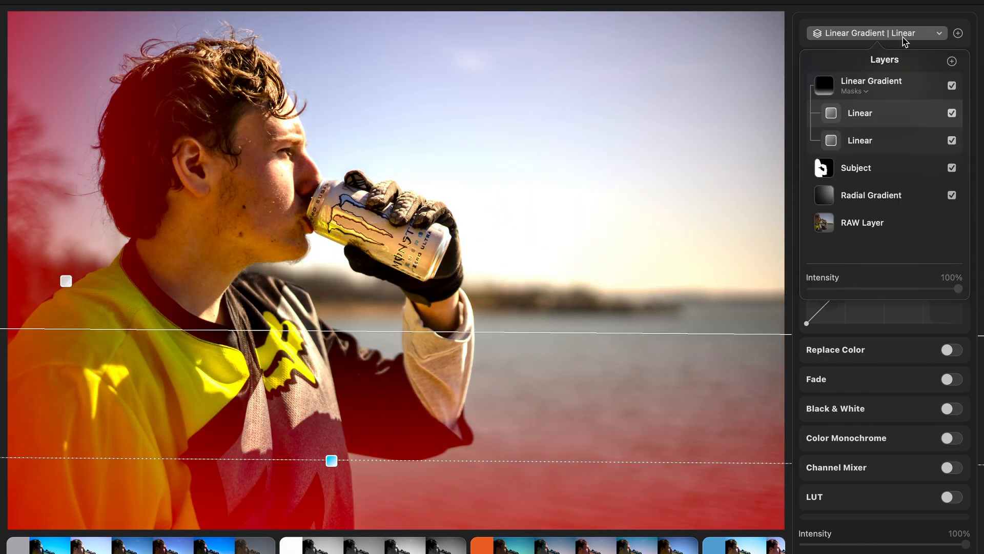
{"action": "left_click", "coordinate": [937, 86]}
{"action": "mouse_move", "coordinate": [904, 121]}
{"action": "left_click", "coordinate": [787, 203]}
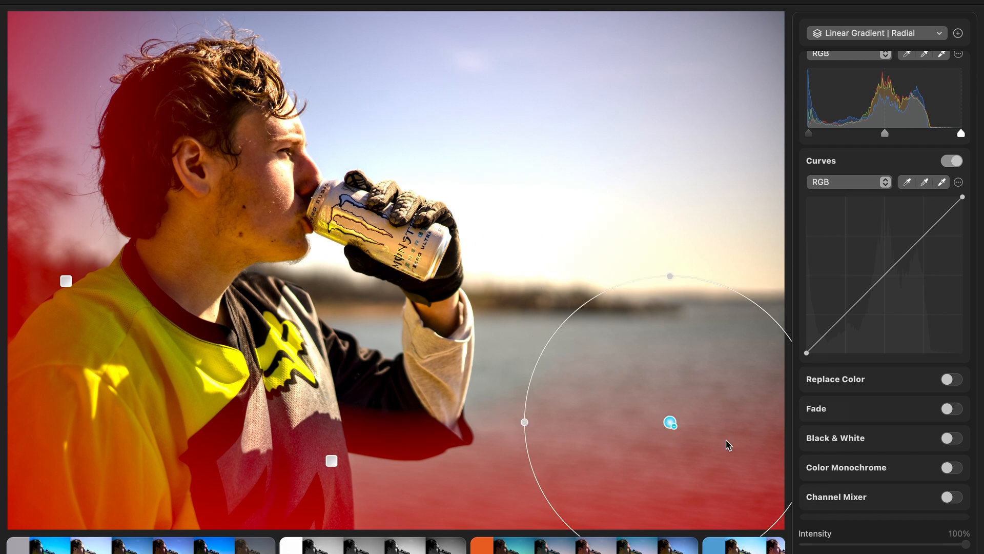
{"action": "left_click_drag", "start_coordinate": [571, 351], "coordinate": [754, 446]}
{"action": "left_click_drag", "start_coordinate": [610, 451], "coordinate": [473, 448]}
{"action": "left_click_drag", "start_coordinate": [753, 302], "coordinate": [753, 148]}
- Darken the whole linear gradient layer with shadows at -63% and exposure at -67%
{"action": "left_click", "coordinate": [894, 35]}
{"action": "left_click", "coordinate": [897, 34]}
{"action": "scroll", "coordinate": [889, 205], "scroll_direction": "up", "scroll_amount": 10}
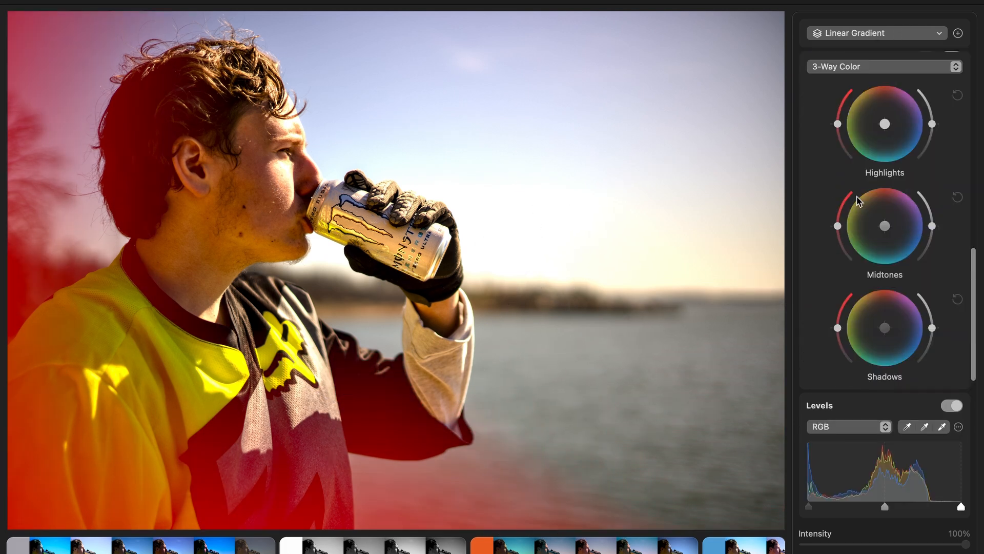
{"action": "left_click_drag", "start_coordinate": [884, 255], "coordinate": [837, 255]}
{"action": "left_click_drag", "start_coordinate": [885, 202], "coordinate": [861, 203]}
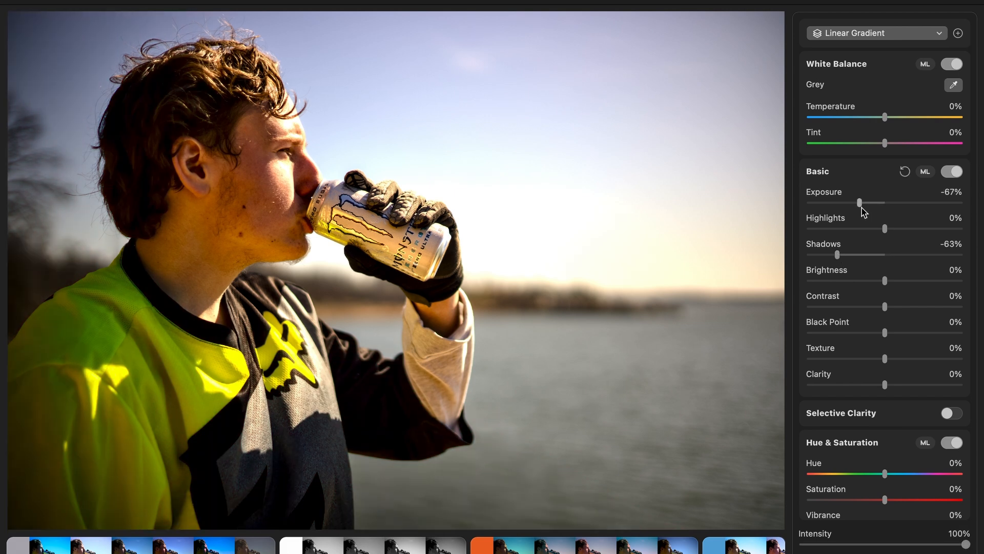
{"action": "left_click", "coordinate": [845, 0]}
{"action": "left_click", "coordinate": [840, 31]}
{"action": "left_click", "coordinate": [848, 94]}
{"action": "left_click", "coordinate": [948, 0]}
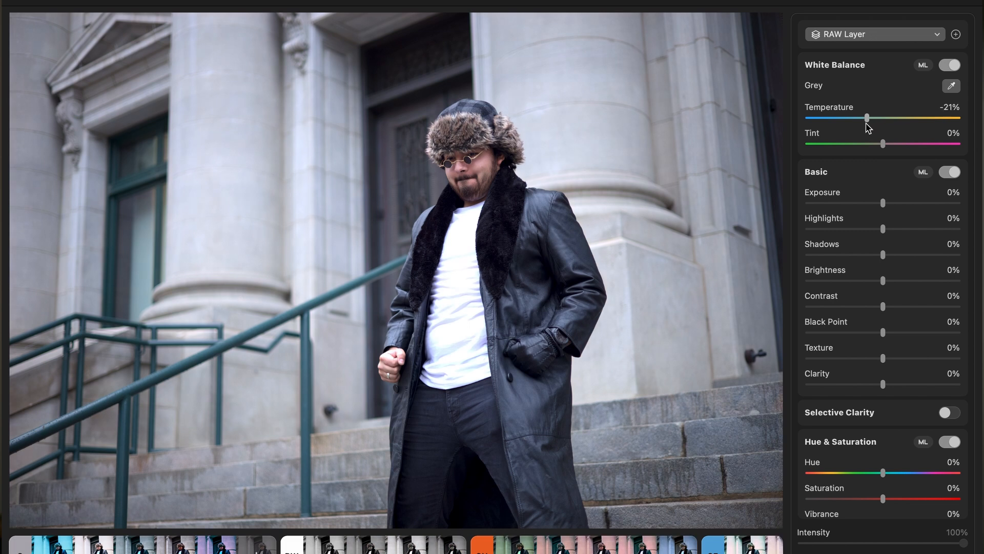
- Cool the photo of the man in the fur hat with temperature -39% and tint 6%, and set highlights to -61%
{"action": "left_click_drag", "start_coordinate": [866, 124], "coordinate": [885, 149]}
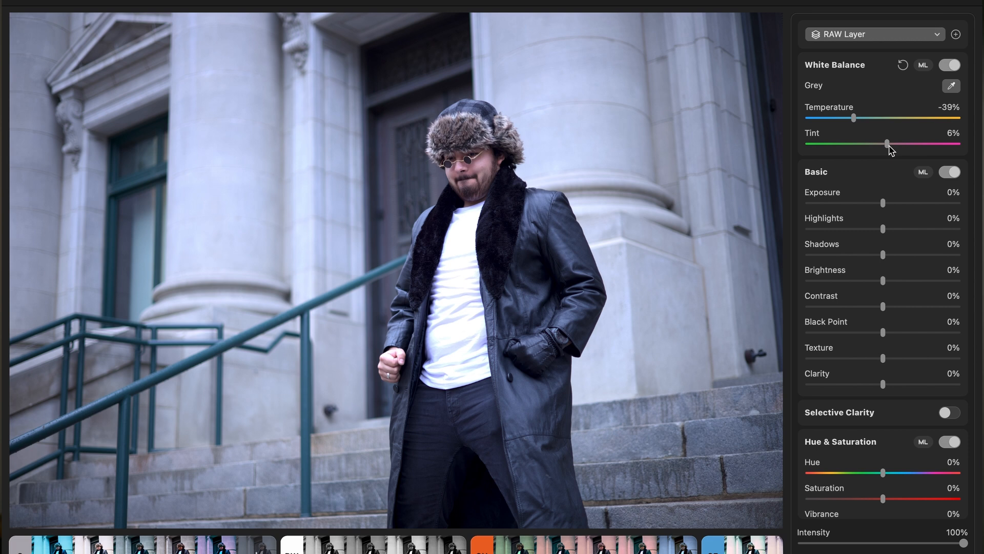
{"action": "left_click_drag", "start_coordinate": [883, 230], "coordinate": [871, 15]}
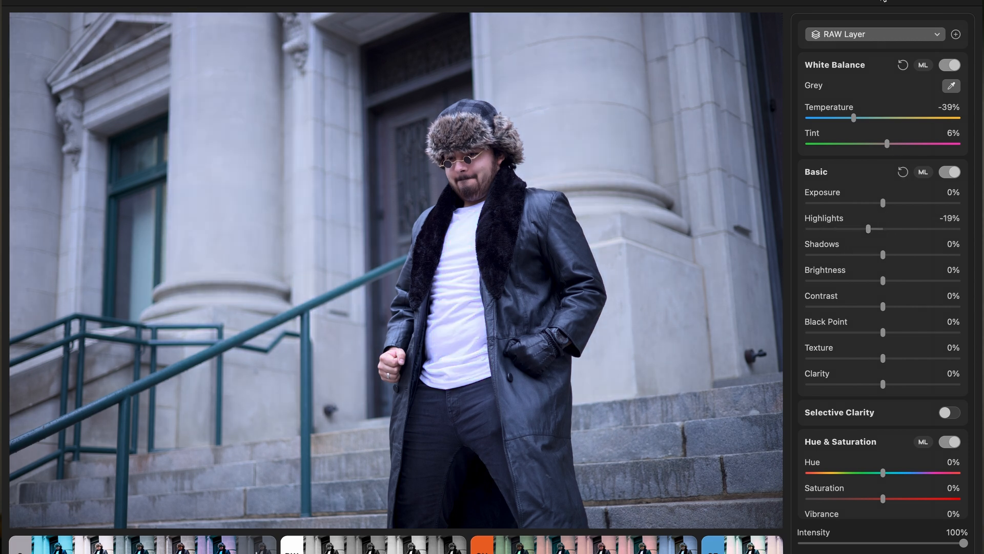
{"action": "mouse_move", "coordinate": [841, 233]}
{"action": "left_mouse_down"}
{"action": "mouse_move", "coordinate": [785, 228]}
{"action": "mouse_move", "coordinate": [839, 233]}
{"action": "left_mouse_up"}
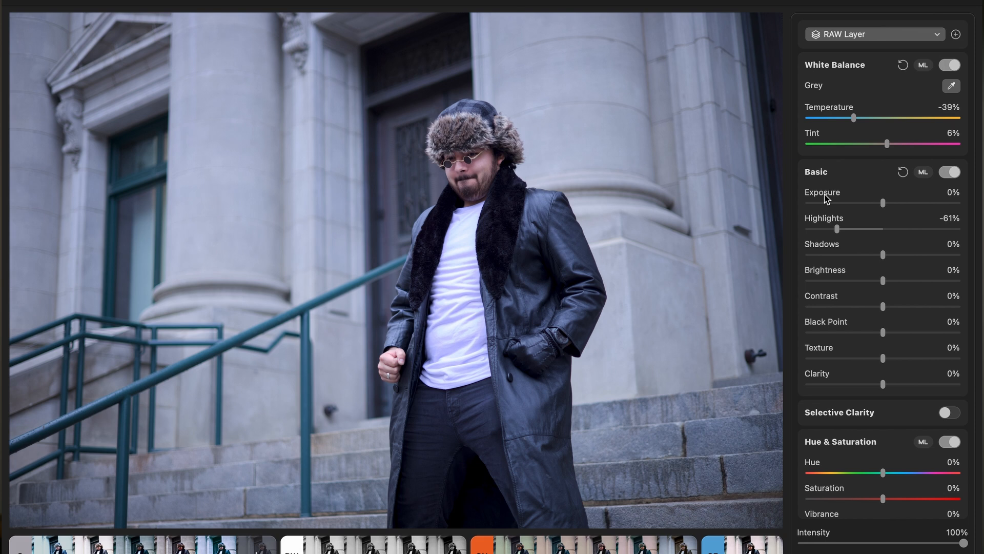
- Shape the RAW layer's luminance curve with the black point at in 26 out 0, lowered shadows, and adjusted midtone and highlight points
{"action": "scroll", "coordinate": [826, 199], "scroll_direction": "down", "scroll_amount": 15}
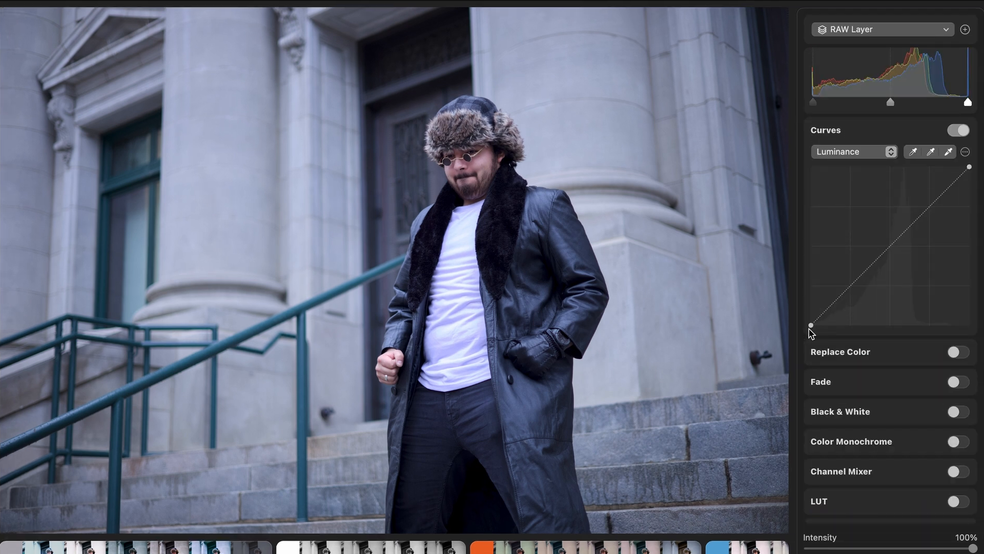
{"action": "left_click_drag", "start_coordinate": [811, 326], "coordinate": [827, 326]}
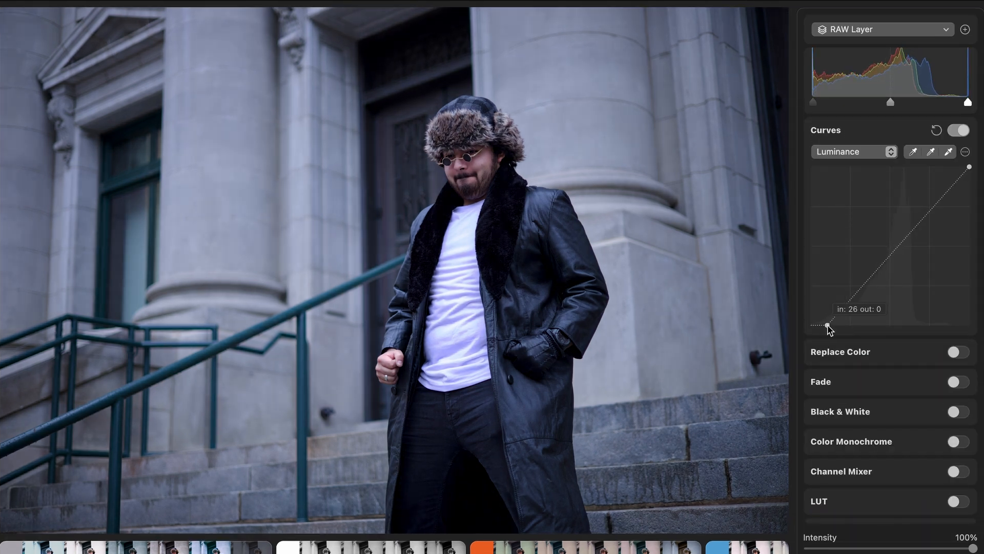
{"action": "left_click_drag", "start_coordinate": [856, 289], "coordinate": [855, 299]}
{"action": "left_click_drag", "start_coordinate": [932, 213], "coordinate": [932, 209]}
{"action": "left_click_drag", "start_coordinate": [892, 259], "coordinate": [898, 262]}
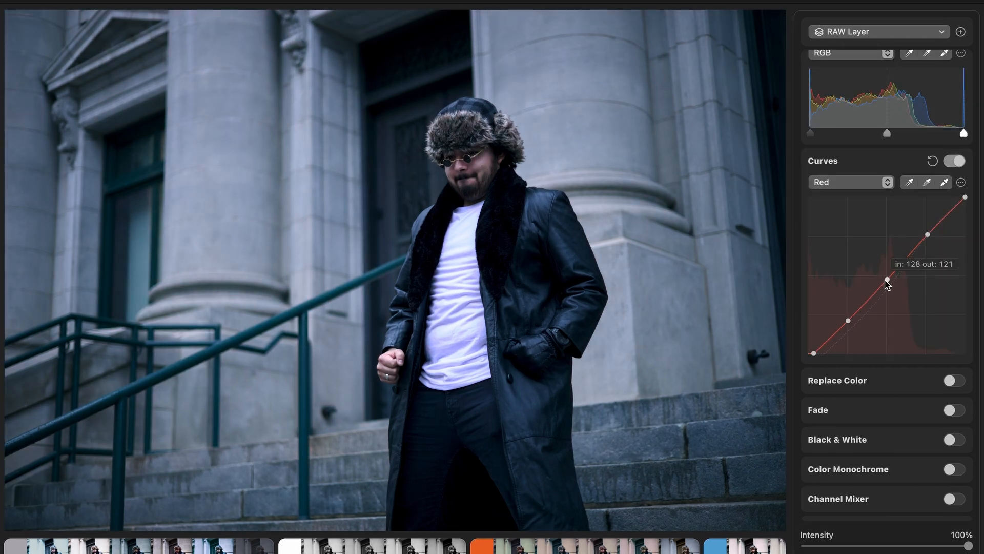
- Lower the midtones and shadows on the red channel curve
{"action": "left_click_drag", "start_coordinate": [885, 281], "coordinate": [886, 284]}
{"action": "left_click_drag", "start_coordinate": [848, 322], "coordinate": [848, 325]}
- On the blue channel curve, anchor the midtones and highlights and lower the shadows
{"action": "left_click", "coordinate": [870, 185]}
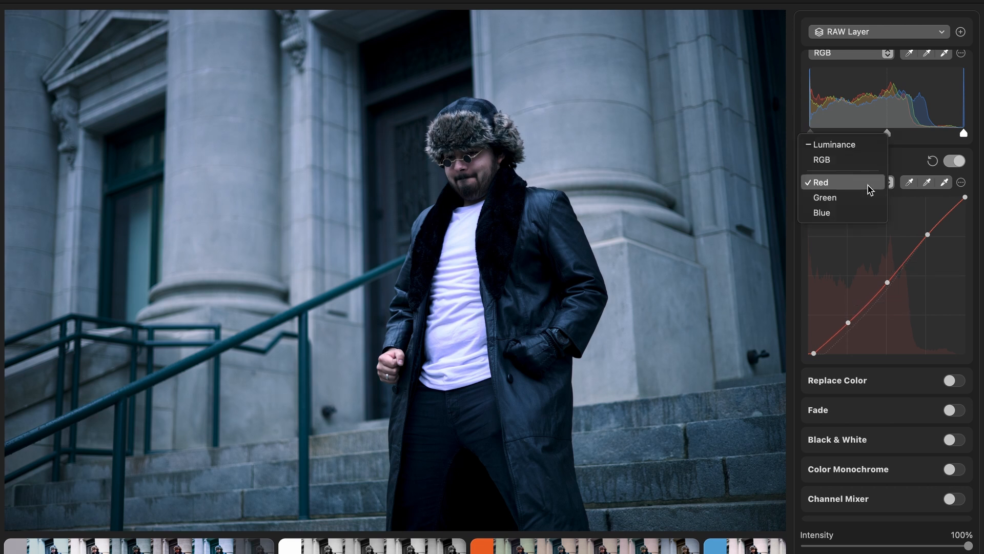
{"action": "left_click", "coordinate": [800, 196]}
{"action": "left_click", "coordinate": [849, 182]}
{"action": "left_click", "coordinate": [838, 200]}
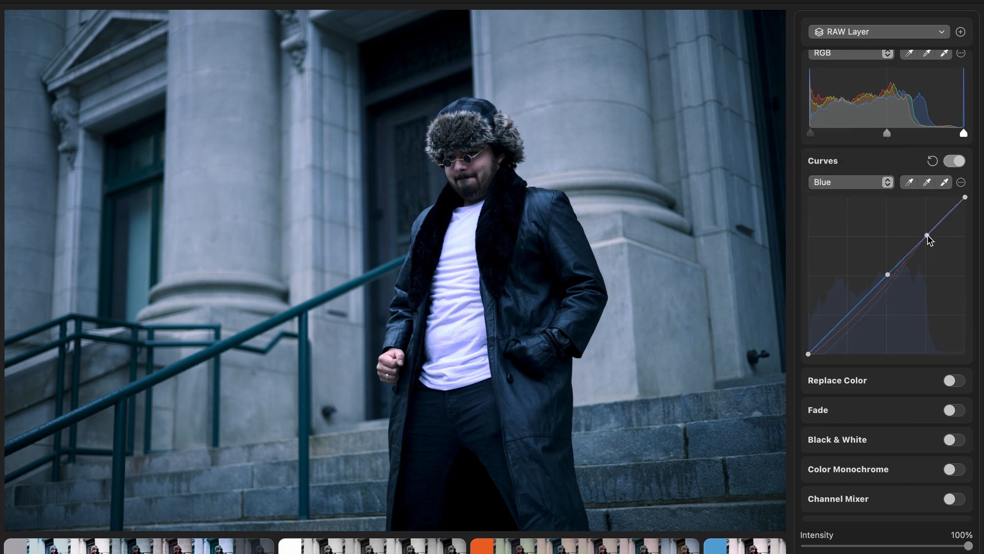
{"action": "left_click", "coordinate": [841, 326]}
{"action": "left_click_drag", "start_coordinate": [842, 328], "coordinate": [845, 337]}
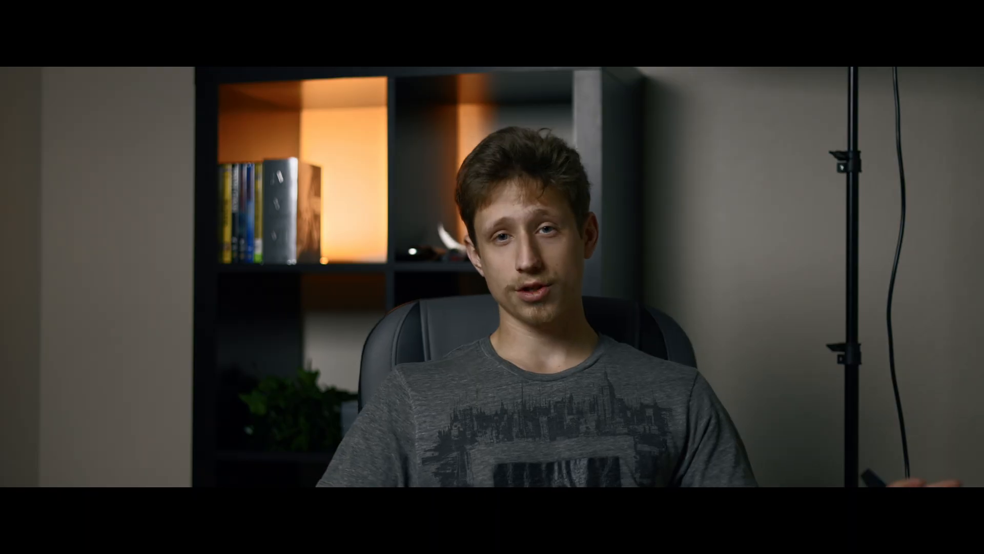